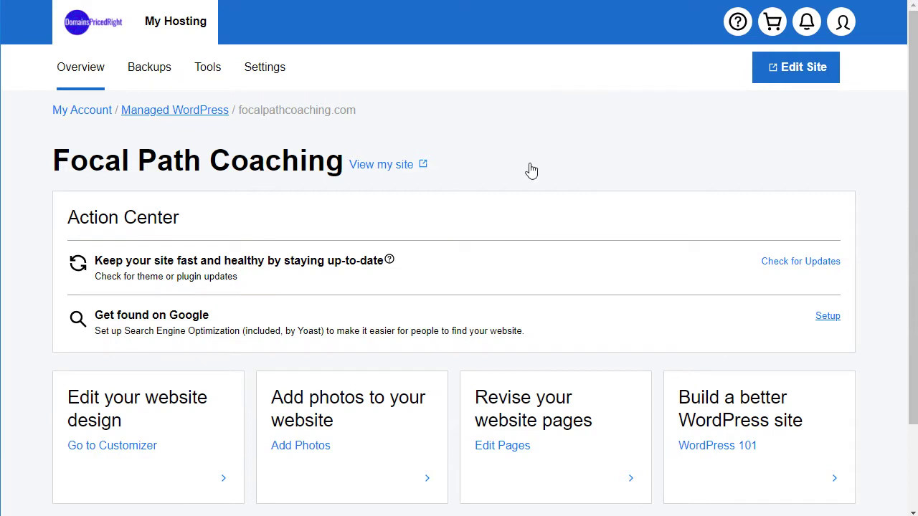
Step: Scroll the unstyled Focal Path Coaching homepage, reviewing its plain menu links and contact details
{"action": "scroll", "coordinate": [457, 318], "scroll_direction": "down", "scroll_amount": 1}
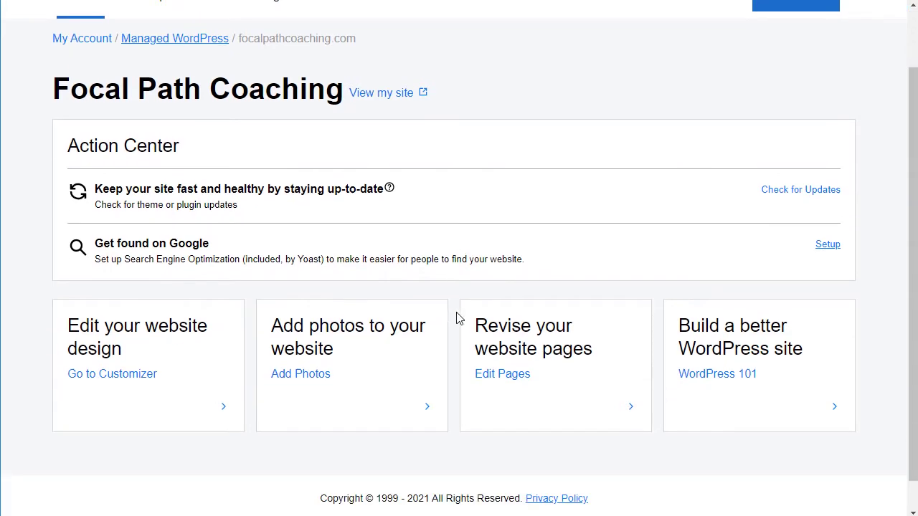
{"action": "scroll", "coordinate": [456, 318], "scroll_direction": "up", "scroll_amount": 1}
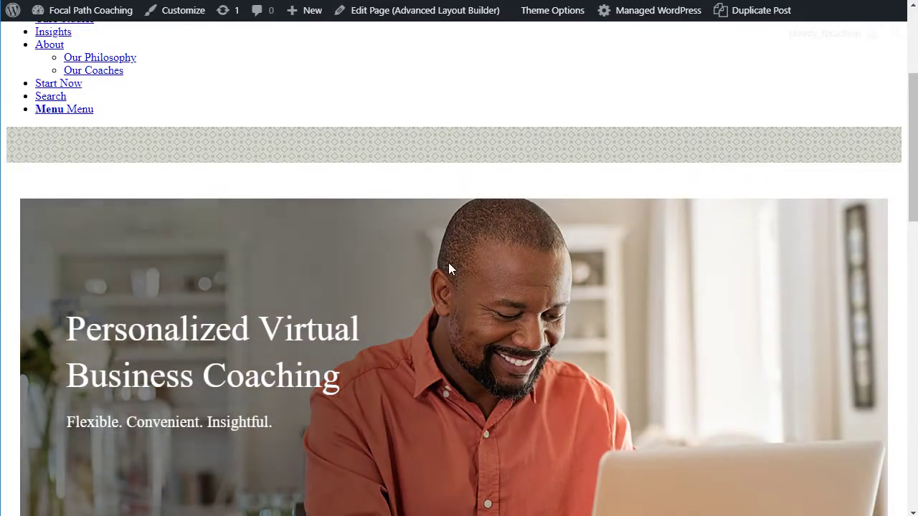
{"action": "scroll", "coordinate": [468, 156], "scroll_direction": "up", "scroll_amount": 3}
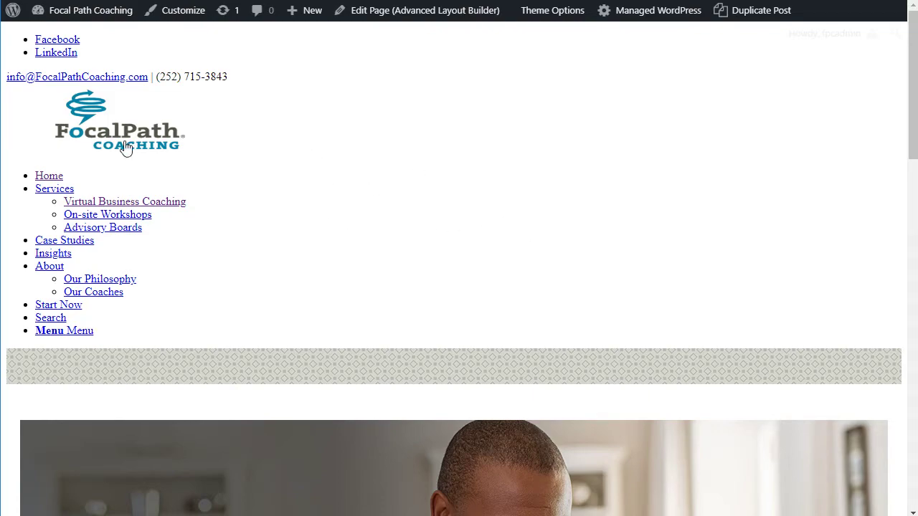
{"action": "scroll", "coordinate": [408, 232], "scroll_direction": "down", "scroll_amount": 5}
{"action": "scroll", "coordinate": [495, 221], "scroll_direction": "up", "scroll_amount": 5}
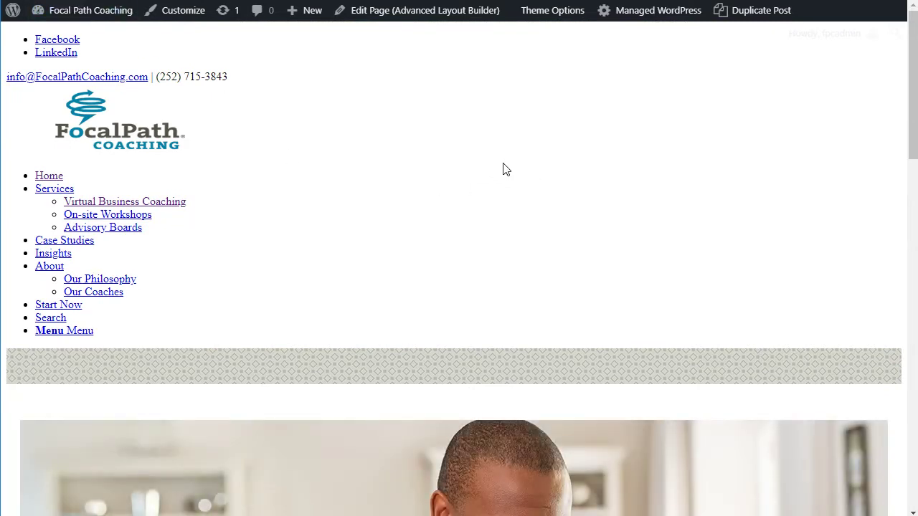
Step: Read the 404 errors in the DevTools Console, then find the secureservercdn script tags in Elements
{"action": "key", "text": "F12"}
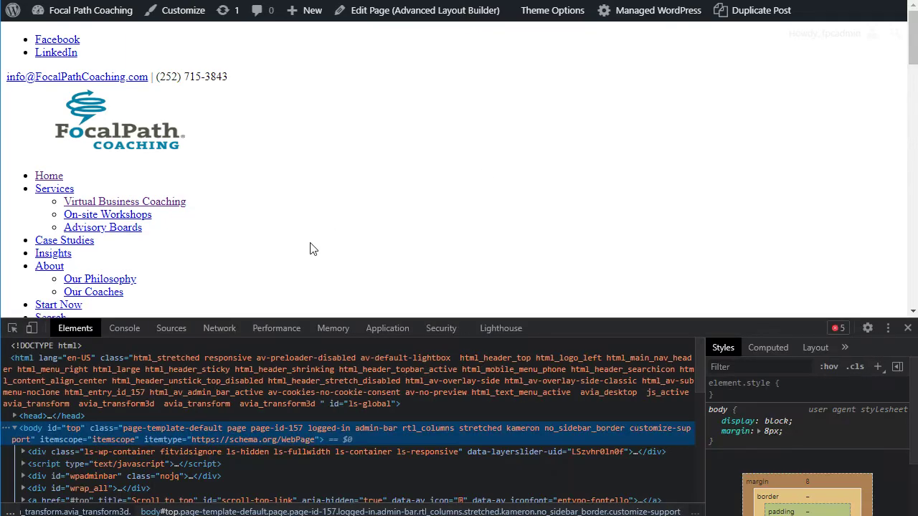
{"action": "left_click", "coordinate": [126, 329]}
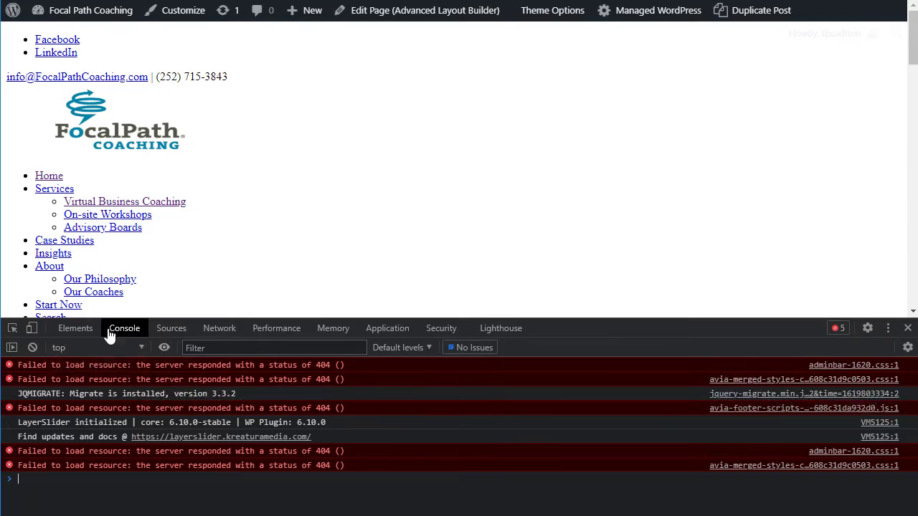
{"action": "left_click", "coordinate": [81, 330]}
{"action": "scroll", "coordinate": [341, 414], "scroll_direction": "down", "scroll_amount": 4}
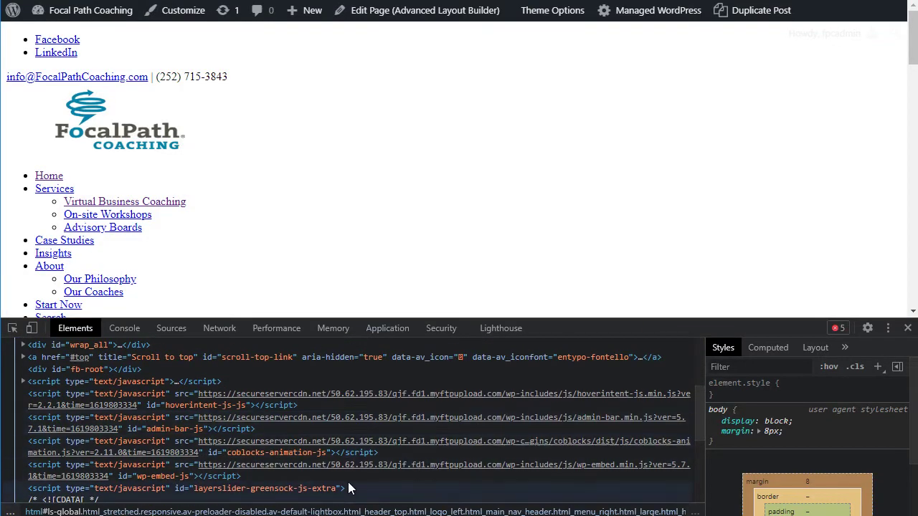
{"action": "scroll", "coordinate": [344, 487], "scroll_direction": "down", "scroll_amount": 3}
{"action": "scroll", "coordinate": [337, 477], "scroll_direction": "up", "scroll_amount": 3}
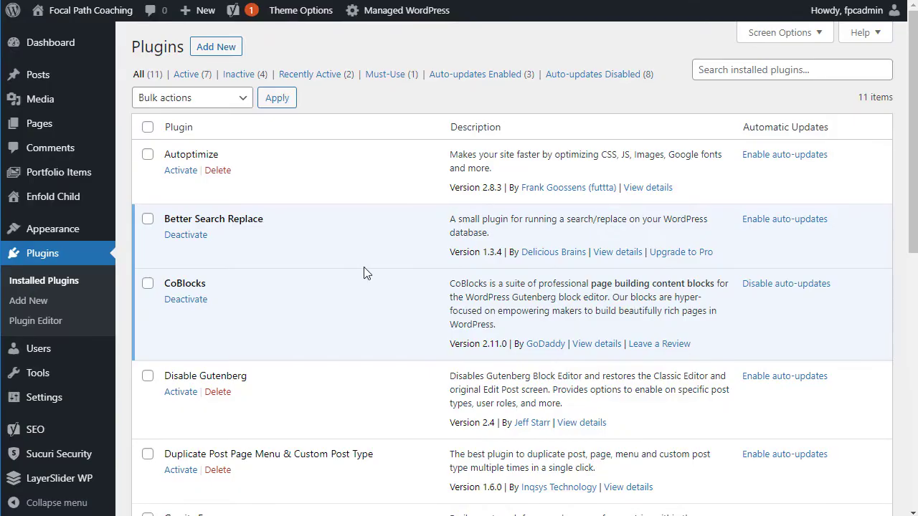
Step: Scroll through the 11 installed plugins to see which ones are active
{"action": "scroll", "coordinate": [365, 271], "scroll_direction": "down", "scroll_amount": 4}
{"action": "scroll", "coordinate": [420, 312], "scroll_direction": "down", "scroll_amount": 4}
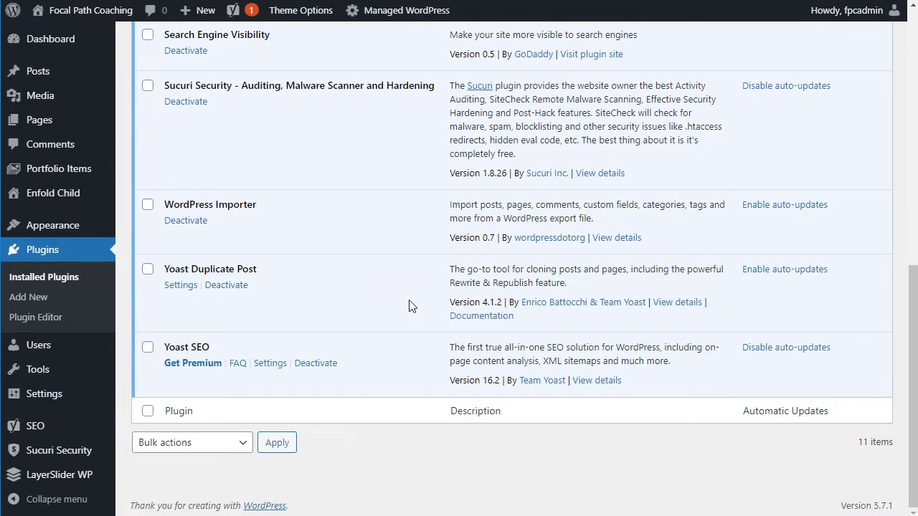
{"action": "scroll", "coordinate": [409, 305], "scroll_direction": "up", "scroll_amount": 8}
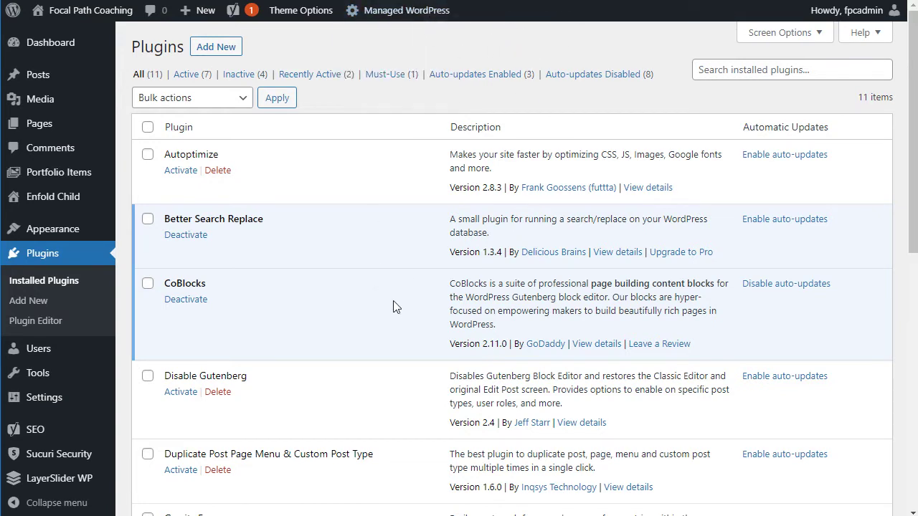
{"action": "scroll", "coordinate": [369, 313], "scroll_direction": "down", "scroll_amount": 4}
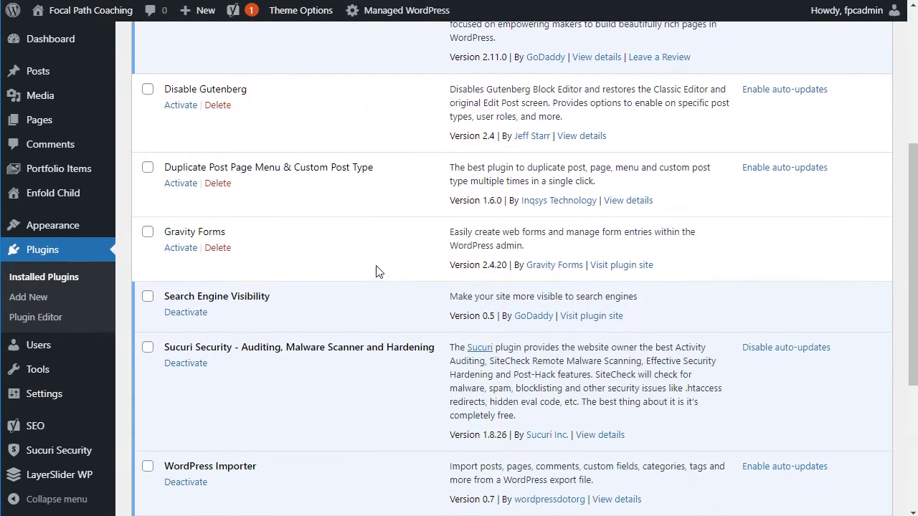
{"action": "scroll", "coordinate": [377, 270], "scroll_direction": "up", "scroll_amount": 4}
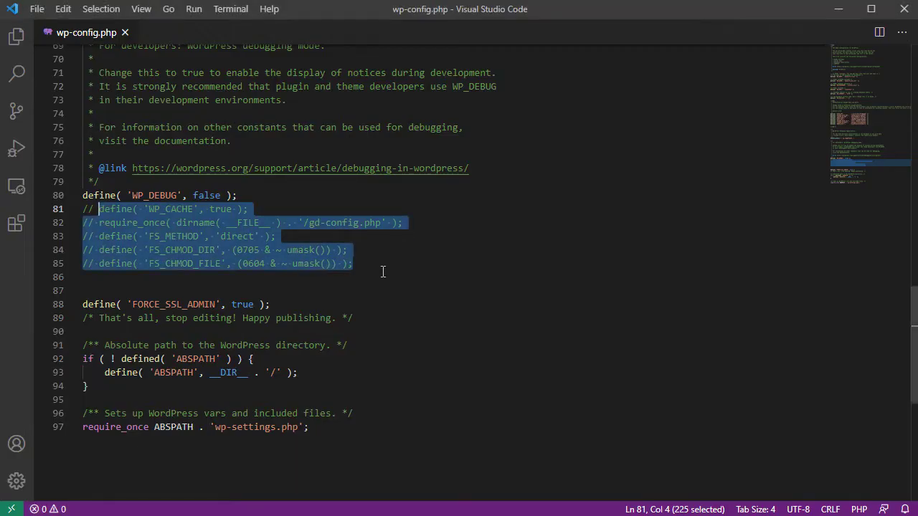
{"action": "left_click", "coordinate": [364, 264]}
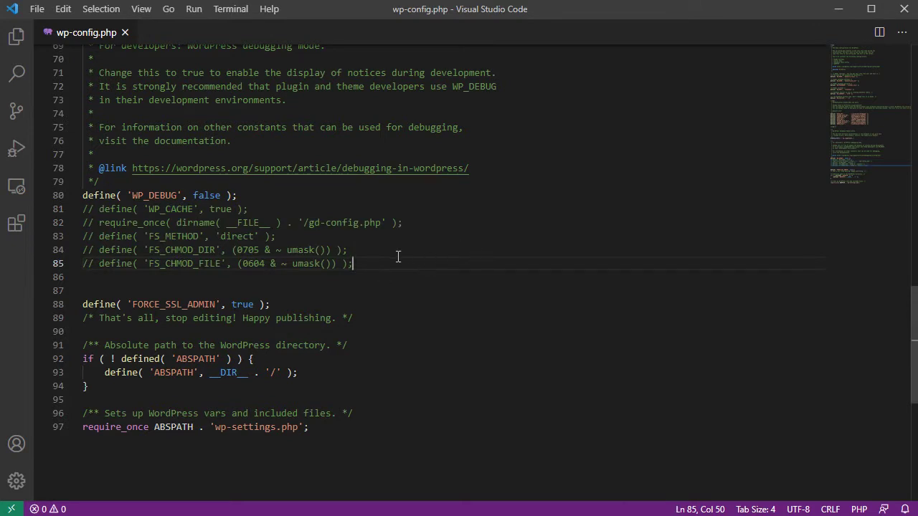
Step: Toggle comments on wp-config.php lines 81–85 and inspect the gd-config.php line
{"action": "left_click_drag", "start_coordinate": [372, 265], "coordinate": [83, 208]}
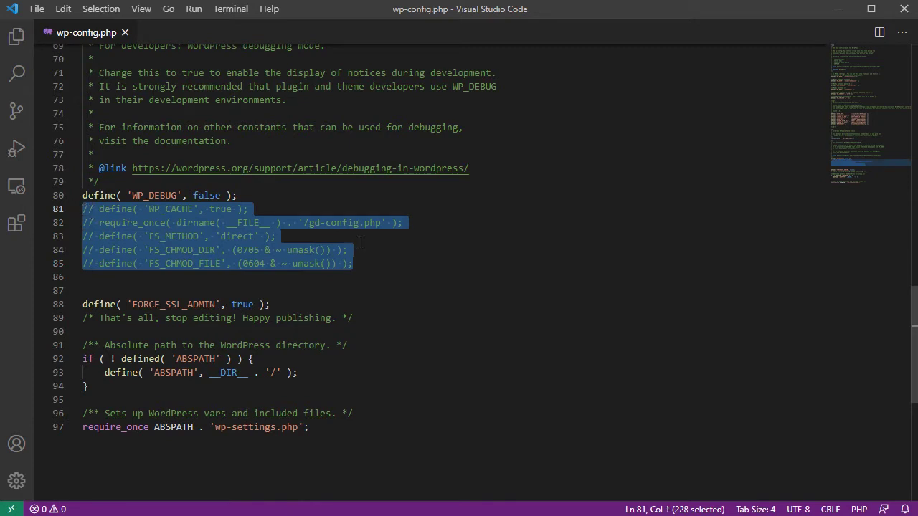
{"action": "key", "text": "ctrl+slash"}
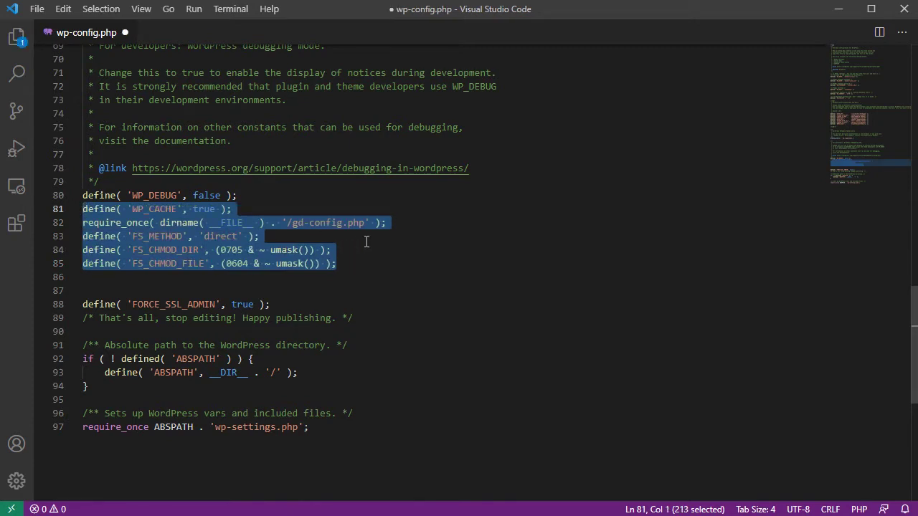
{"action": "double_click", "coordinate": [325, 222]}
{"action": "double_click", "coordinate": [296, 223]}
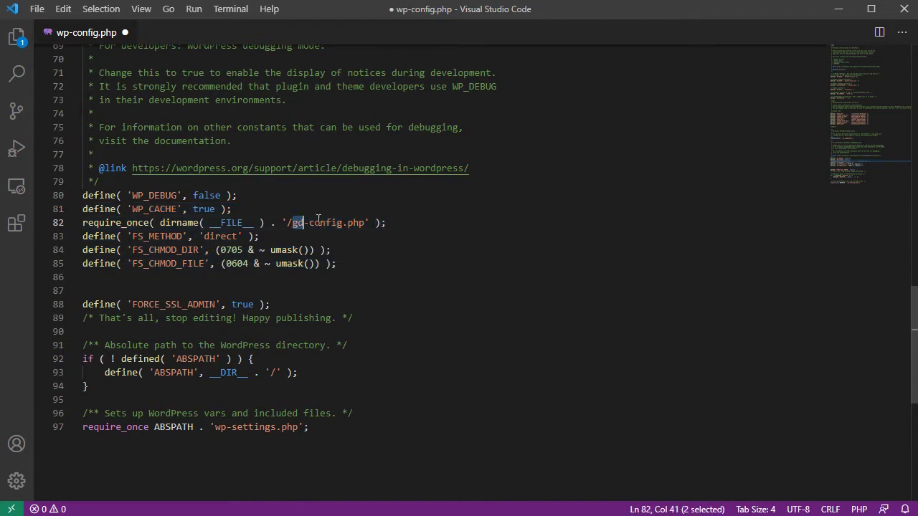
{"action": "left_click", "coordinate": [324, 223]}
{"action": "left_click", "coordinate": [376, 223]}
{"action": "left_click", "coordinate": [414, 229]}
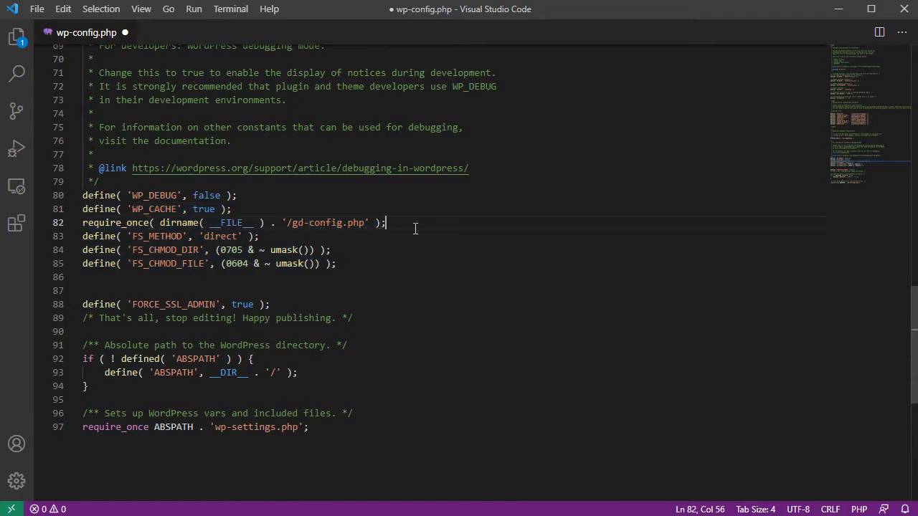
{"action": "left_click", "coordinate": [326, 222]}
Step: Comment out lines 81–85 (WP_CACHE, gd-config, FS_* defines), save, and upload wp-config.php
{"action": "left_click_drag", "start_coordinate": [347, 272], "coordinate": [83, 209]}
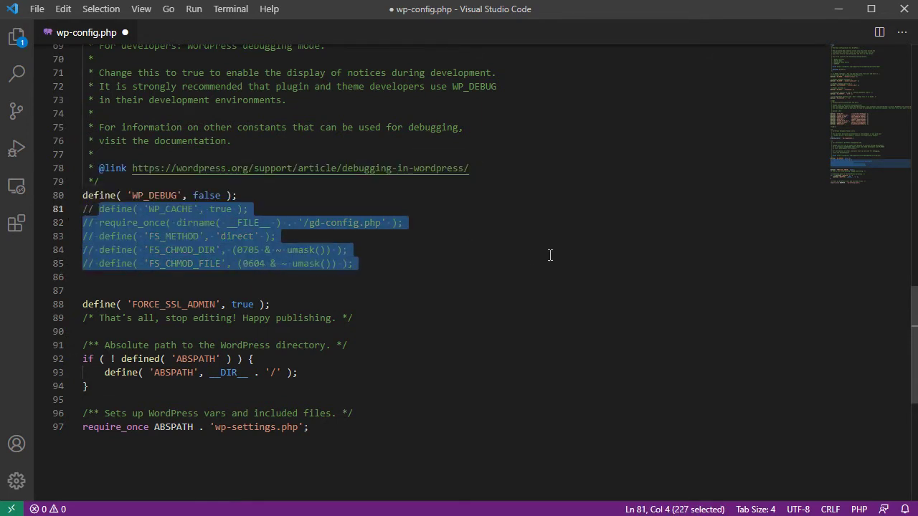
{"action": "key", "text": "ctrl+slash"}
{"action": "left_click", "coordinate": [489, 264]}
{"action": "key", "text": "ctrl+s"}
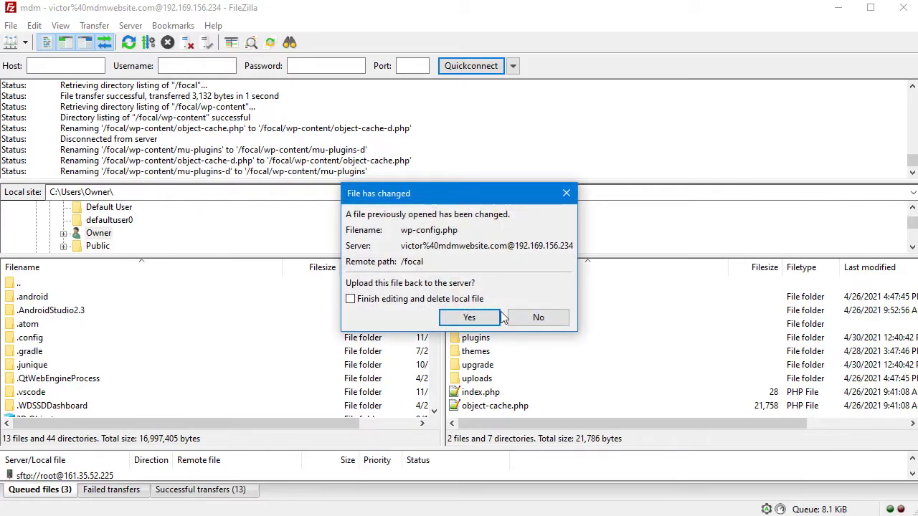
{"action": "left_click", "coordinate": [479, 320]}
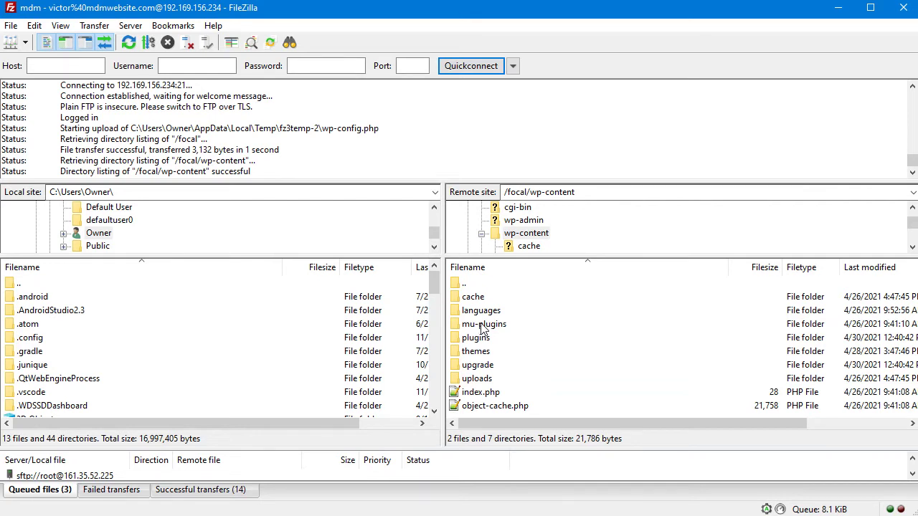
Step: Insert '-d' into object-cache.php in the remote pane, making it object-cache-d.php
{"action": "left_click", "coordinate": [495, 408]}
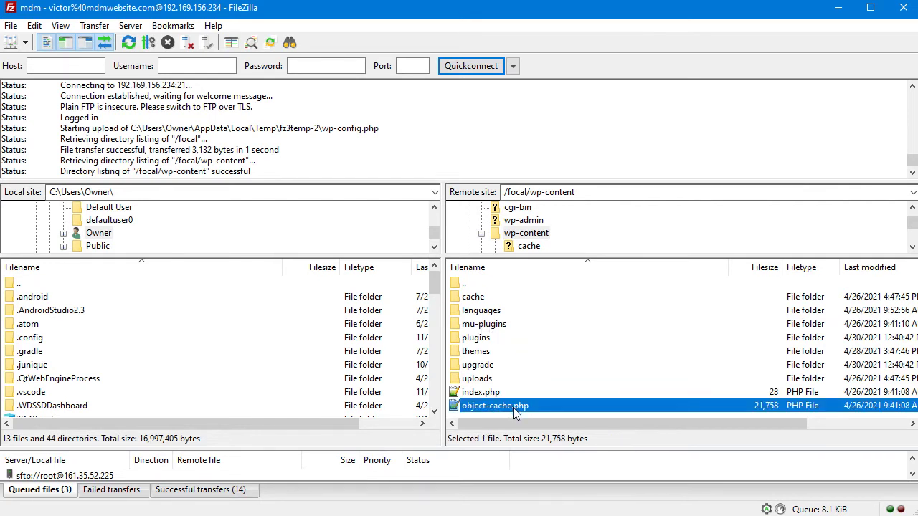
{"action": "left_click", "coordinate": [513, 411]}
{"action": "left_click", "coordinate": [515, 406]}
{"action": "type", "text": "-d.php"}
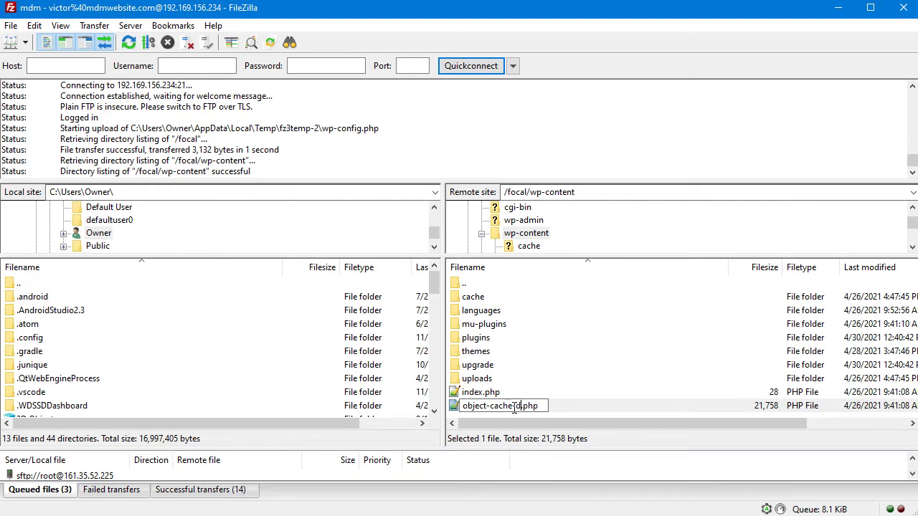
{"action": "key", "text": "Return"}
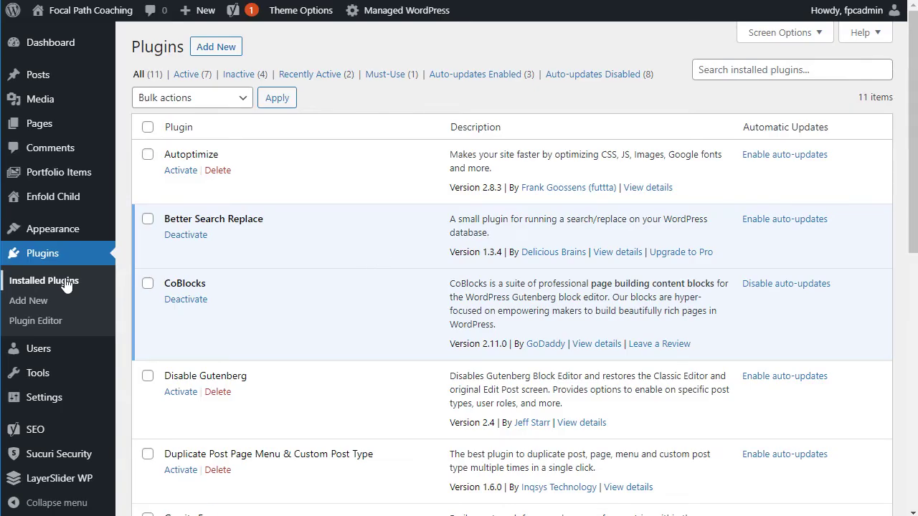
Step: Reload the Installed Plugins page and scroll through the plugin list
{"action": "left_click", "coordinate": [65, 283]}
{"action": "scroll", "coordinate": [373, 273], "scroll_direction": "down", "scroll_amount": 5}
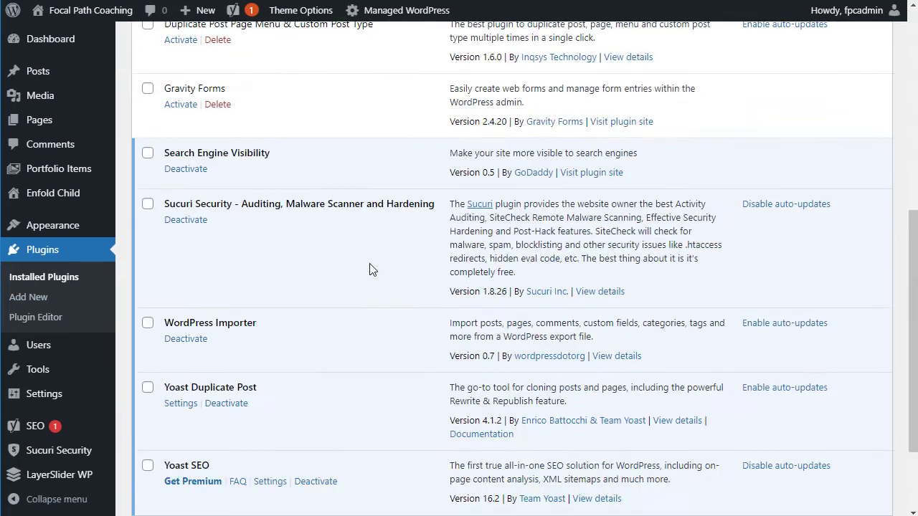
{"action": "scroll", "coordinate": [386, 284], "scroll_direction": "down", "scroll_amount": 1}
{"action": "scroll", "coordinate": [381, 282], "scroll_direction": "up", "scroll_amount": 2}
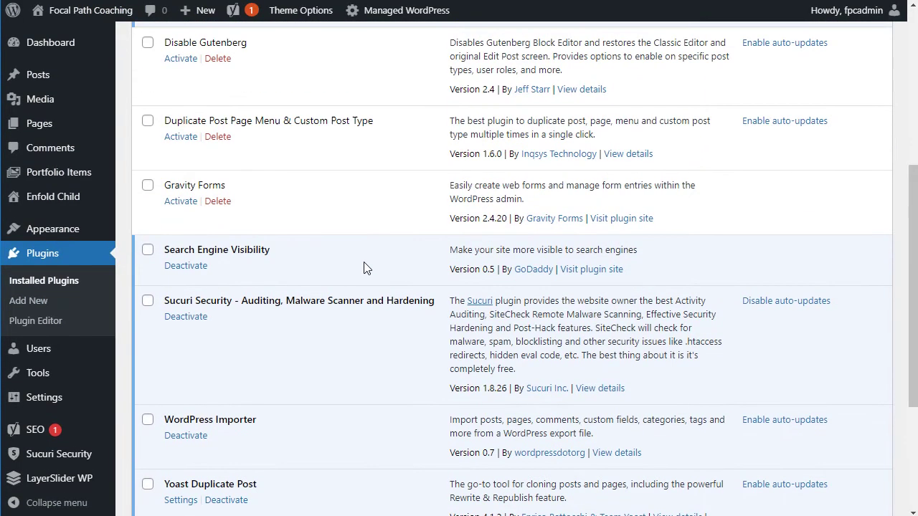
{"action": "scroll", "coordinate": [388, 248], "scroll_direction": "up", "scroll_amount": 3}
{"action": "scroll", "coordinate": [409, 251], "scroll_direction": "up", "scroll_amount": 1}
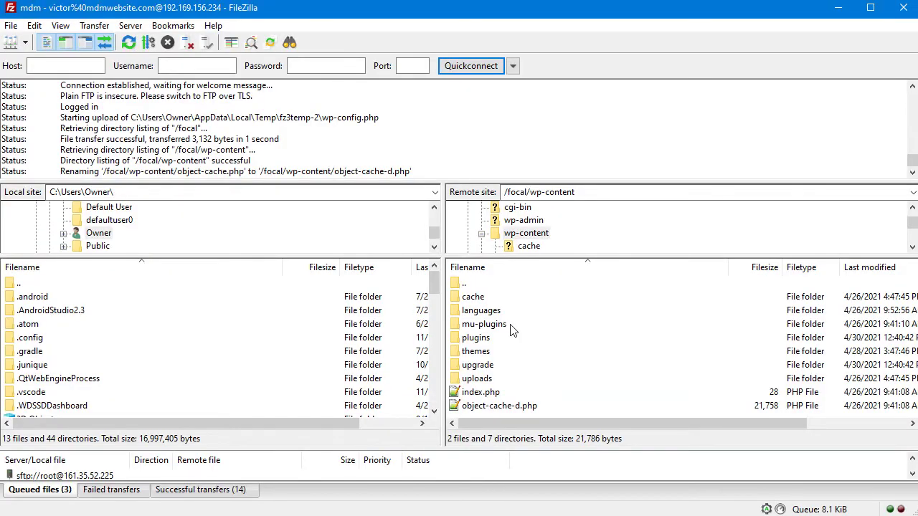
Step: Rename the mu-plugins folder to mu-plugins-d
{"action": "left_click", "coordinate": [512, 328]}
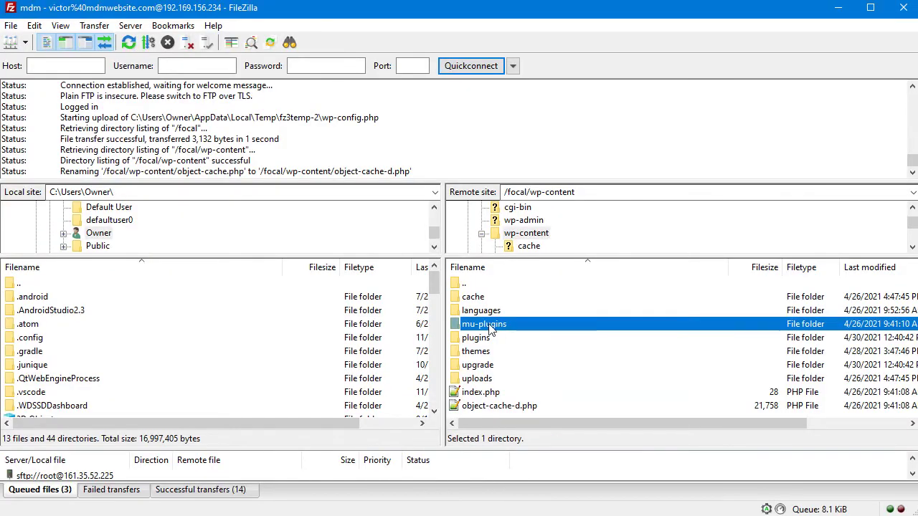
{"action": "left_click", "coordinate": [515, 326]}
{"action": "type", "text": "-plugins-"}
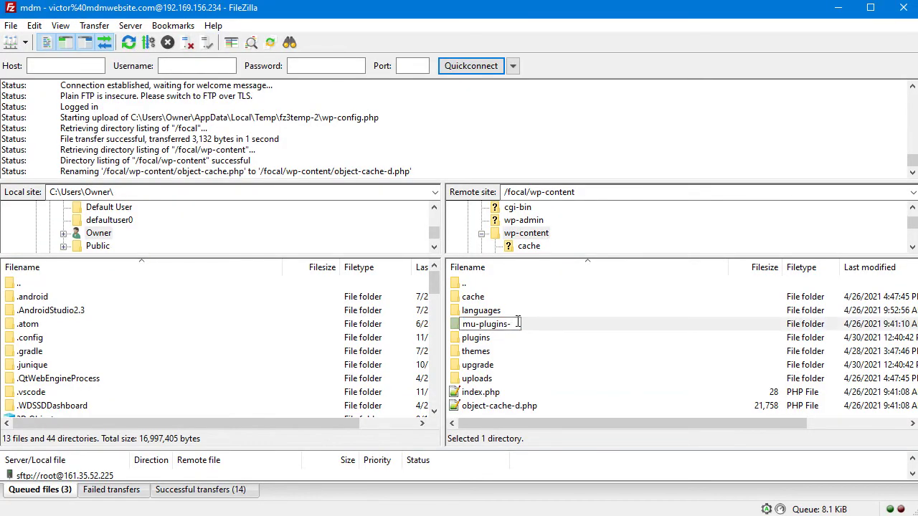
{"action": "type", "text": "d"}
{"action": "key", "text": "Return"}
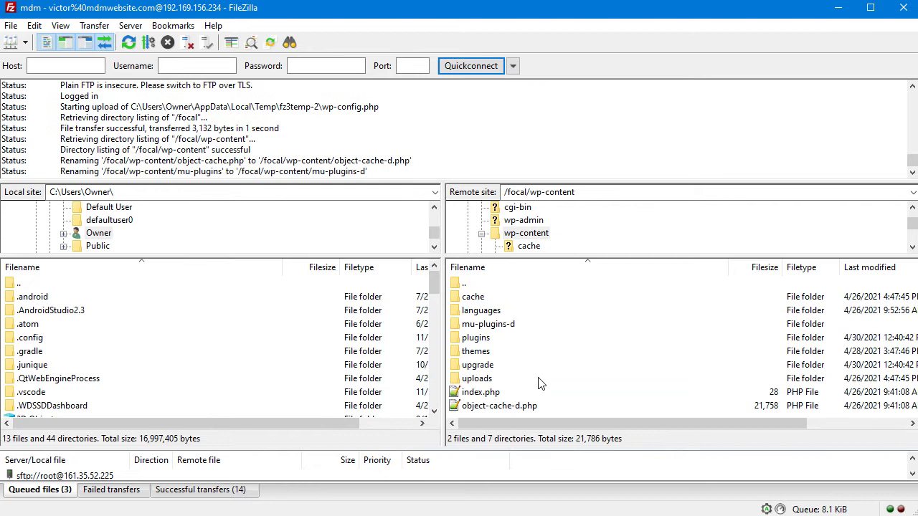
Step: Restore object-cache-d.php to its original name object-cache.php
{"action": "left_click", "coordinate": [515, 409]}
{"action": "left_click", "coordinate": [520, 407]}
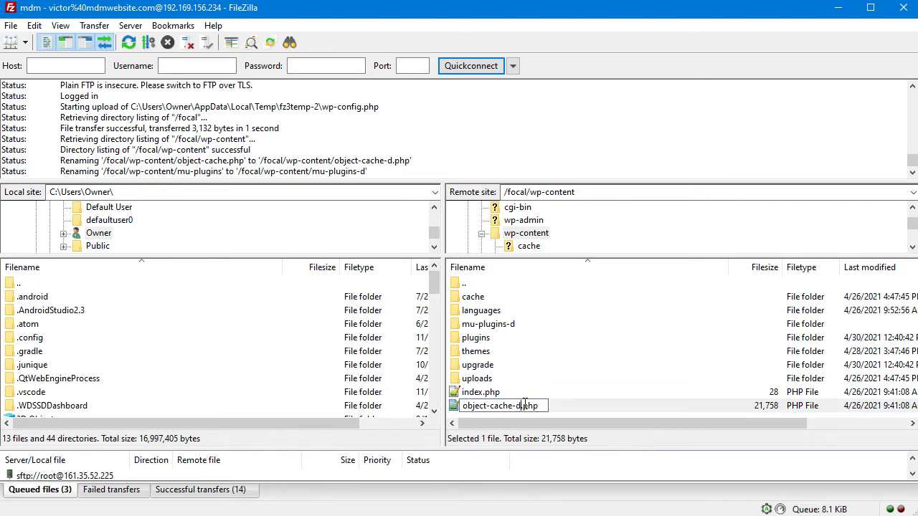
{"action": "key", "text": "BackSpace"}
{"action": "key", "text": "BackSpace"}
{"action": "key", "text": "Return"}
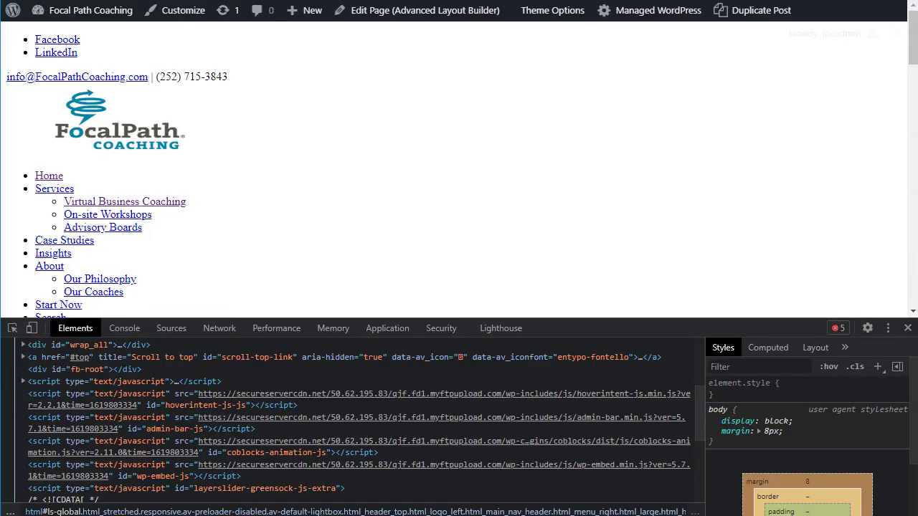
Step: Close DevTools and scroll the Services and Home pages, now showing theme layout, images and footer
{"action": "left_click", "coordinate": [908, 328]}
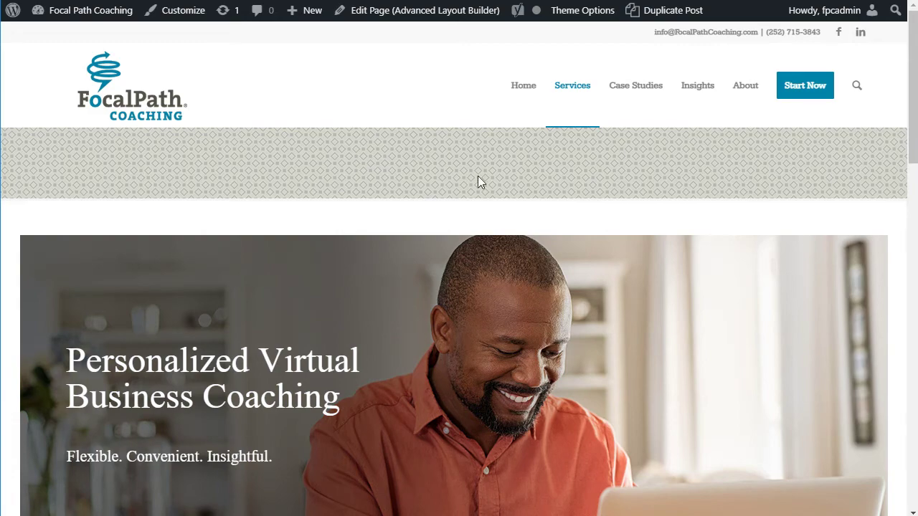
{"action": "scroll", "coordinate": [478, 182], "scroll_direction": "down", "scroll_amount": 5}
{"action": "scroll", "coordinate": [475, 201], "scroll_direction": "down", "scroll_amount": 4}
{"action": "scroll", "coordinate": [451, 215], "scroll_direction": "down", "scroll_amount": 5}
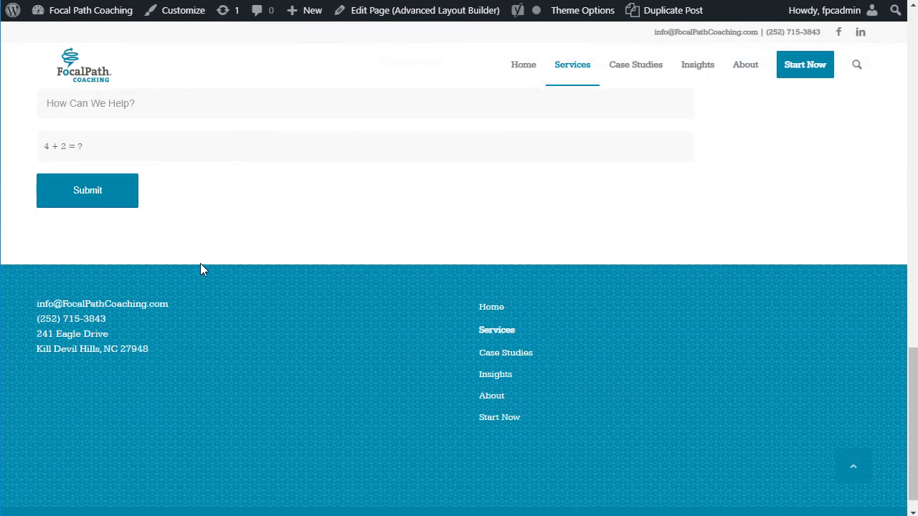
{"action": "scroll", "coordinate": [464, 225], "scroll_direction": "up", "scroll_amount": 5}
{"action": "scroll", "coordinate": [464, 225], "scroll_direction": "down", "scroll_amount": 3}
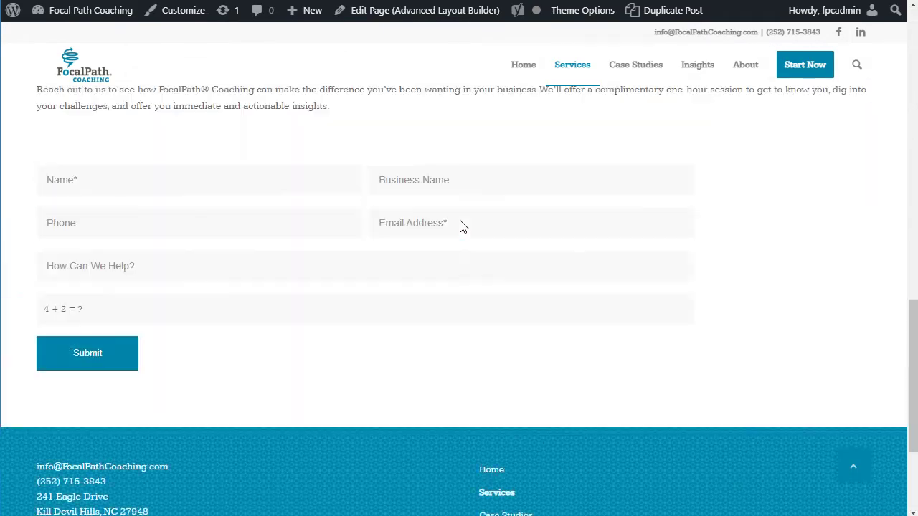
{"action": "scroll", "coordinate": [460, 220], "scroll_direction": "up", "scroll_amount": 5}
{"action": "scroll", "coordinate": [460, 220], "scroll_direction": "up", "scroll_amount": 5}
{"action": "scroll", "coordinate": [429, 263], "scroll_direction": "down", "scroll_amount": 10}
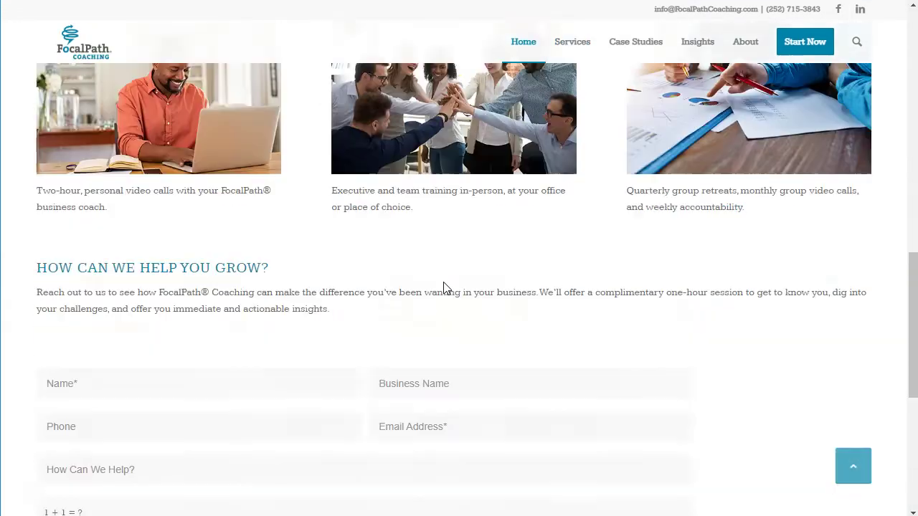
{"action": "scroll", "coordinate": [443, 287], "scroll_direction": "down", "scroll_amount": 5}
{"action": "scroll", "coordinate": [284, 351], "scroll_direction": "up", "scroll_amount": 1}
{"action": "scroll", "coordinate": [351, 323], "scroll_direction": "up", "scroll_amount": 10}
{"action": "scroll", "coordinate": [434, 284], "scroll_direction": "up", "scroll_amount": 5}
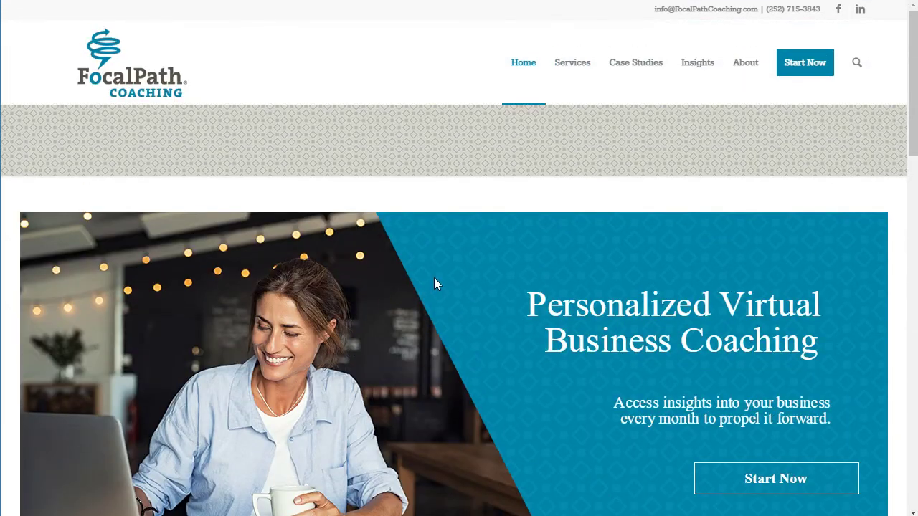